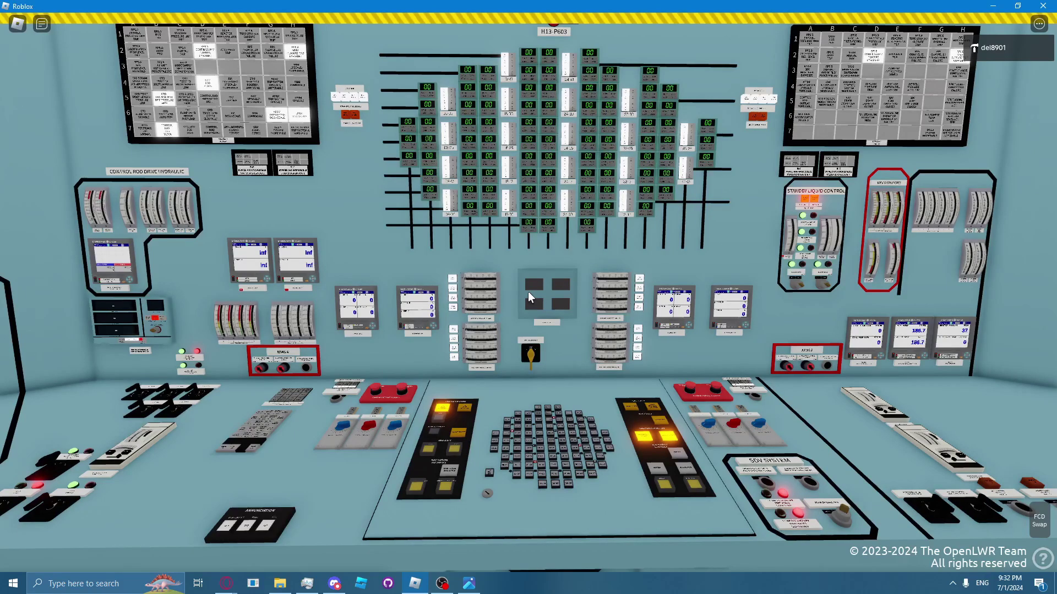
# Approach the rod control desk and select a control rod in the rod select matrix
pyautogui.press('s')
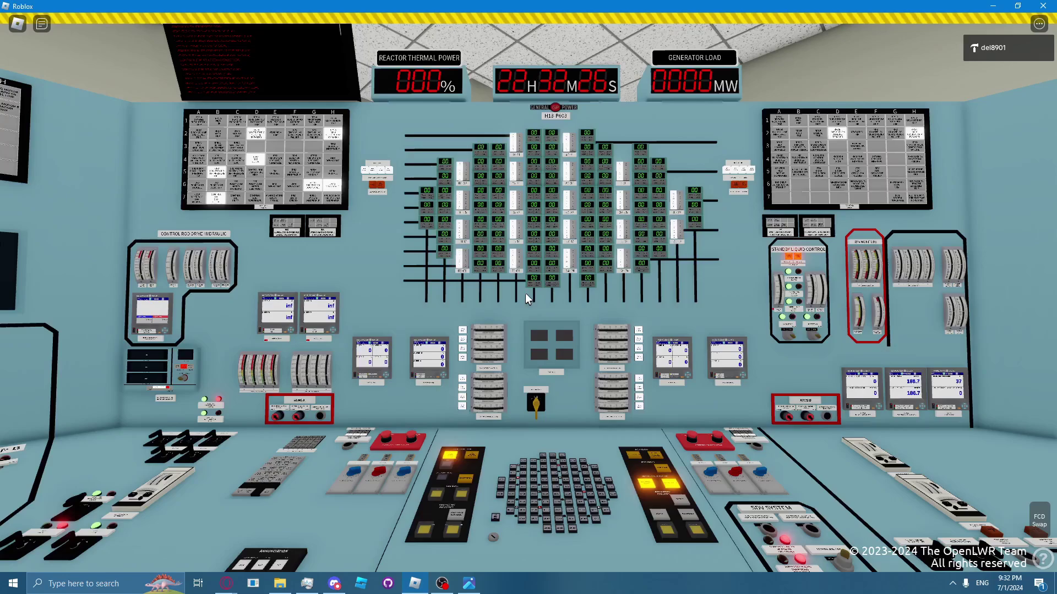
pyautogui.press('w')
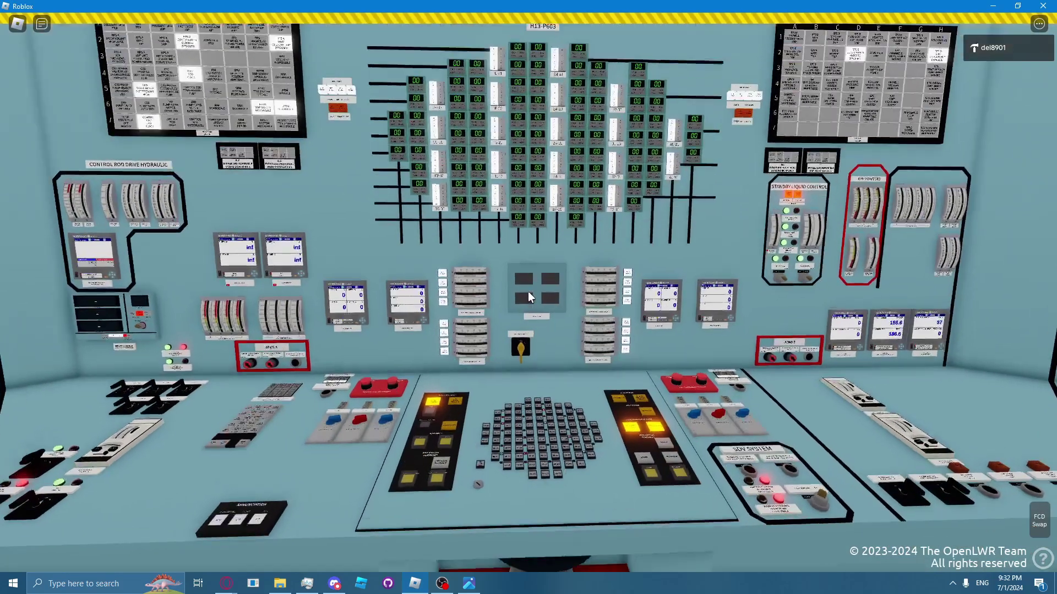
pyautogui.press('s')
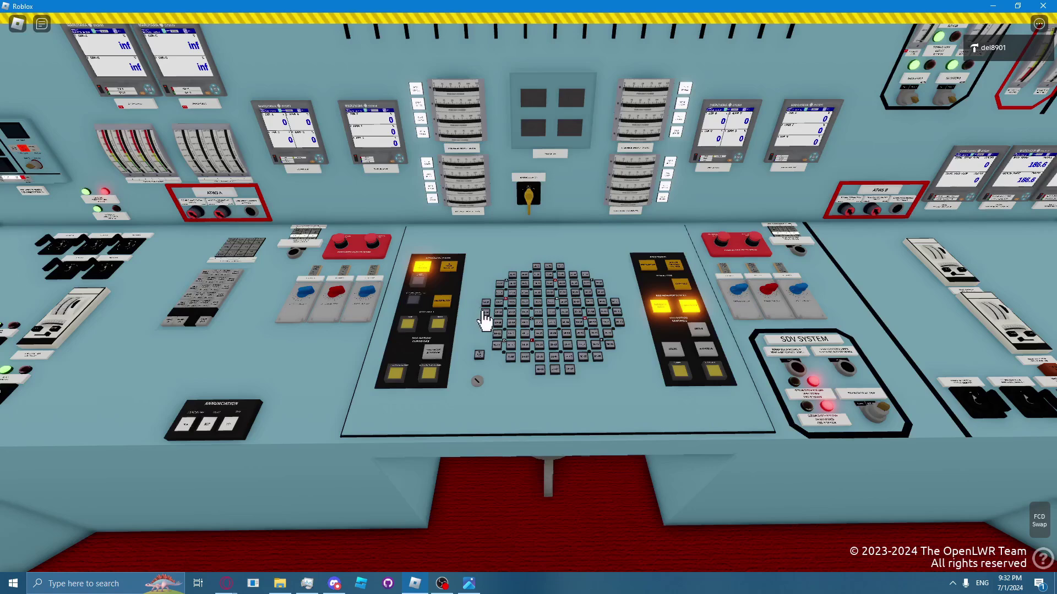
pyautogui.click(553, 312)
pyautogui.scroll(5, 491, 372)
pyautogui.scroll(-1, 493, 379)
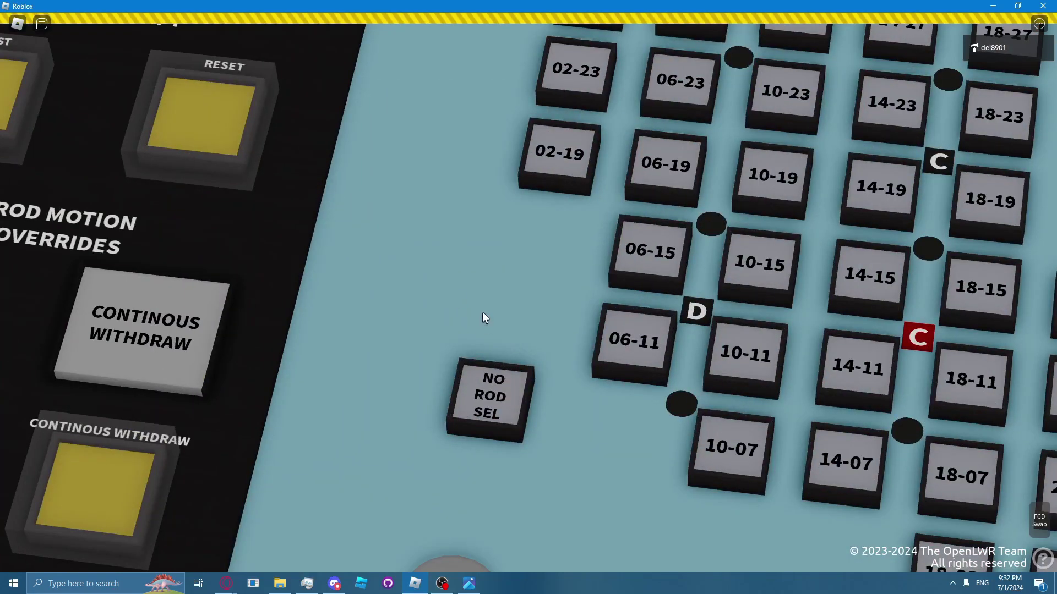
pyautogui.scroll(-5, 484, 314)
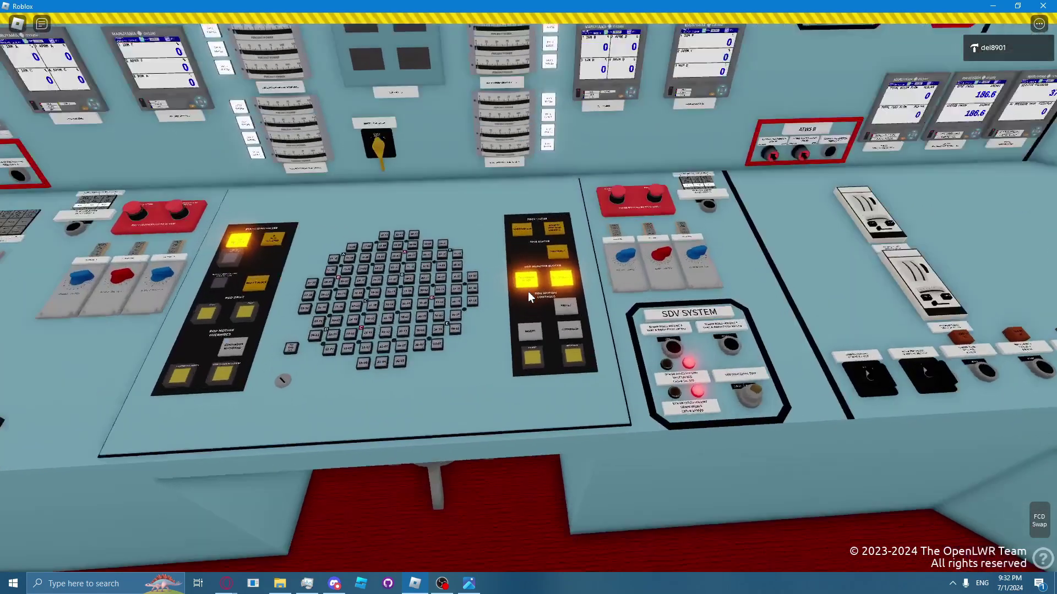
pyautogui.scroll(5, 527, 292)
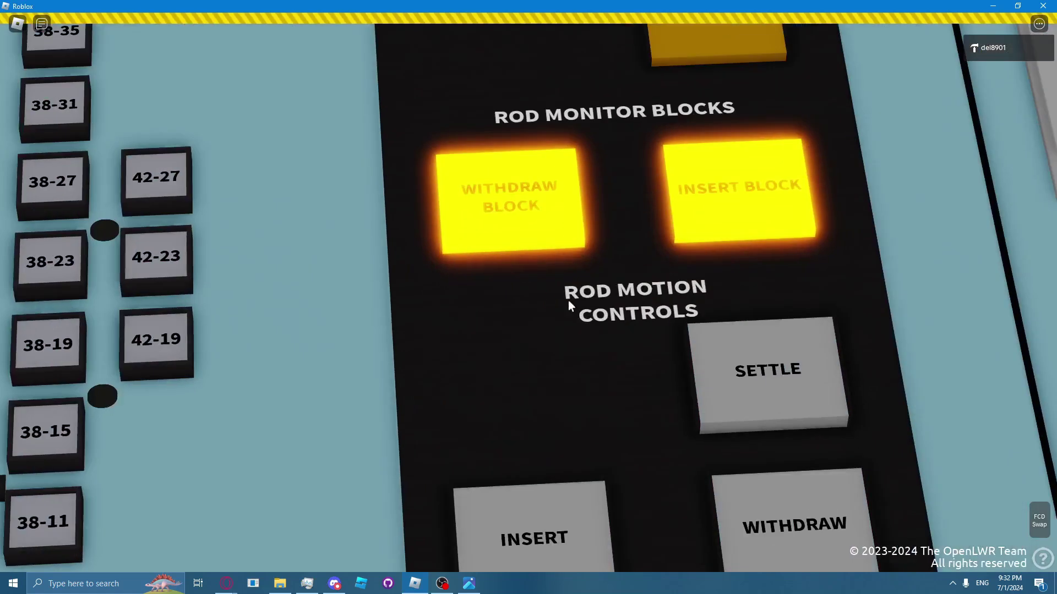
pyautogui.scroll(2, 527, 292)
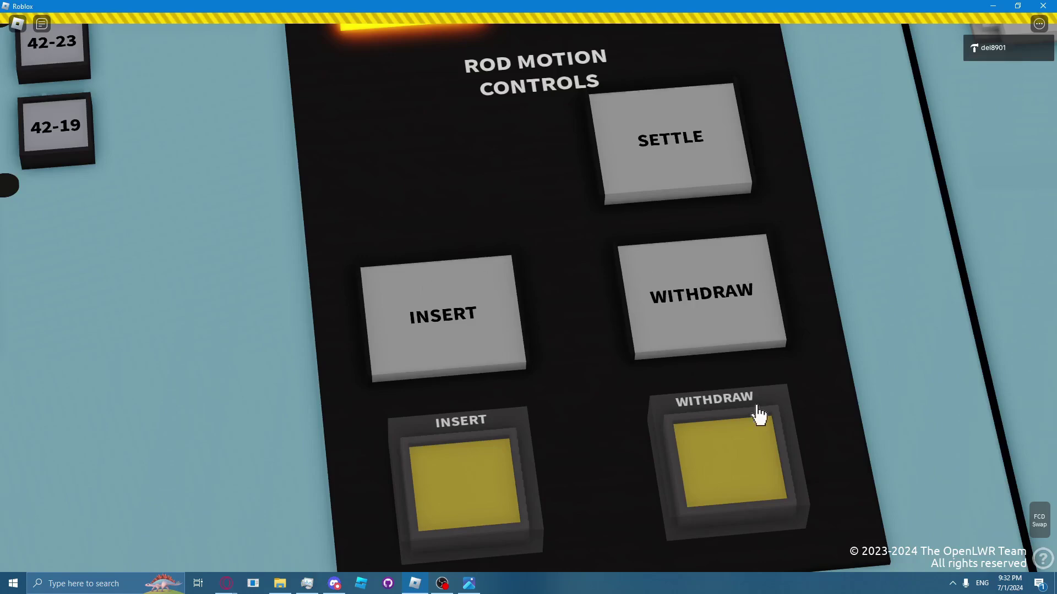
pyautogui.scroll(-7, 530, 299)
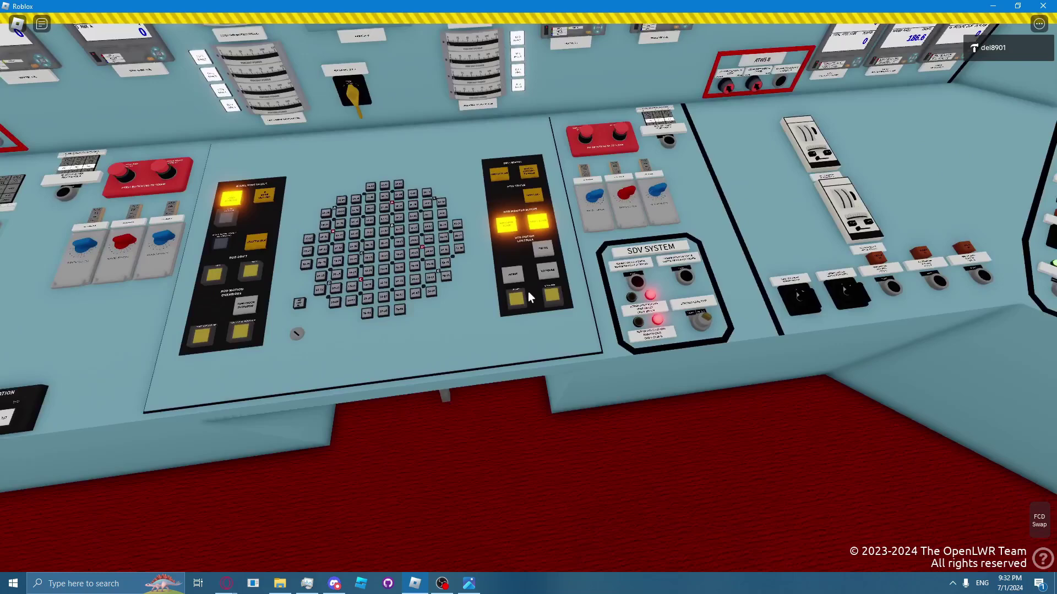
pyautogui.scroll(7, 527, 291)
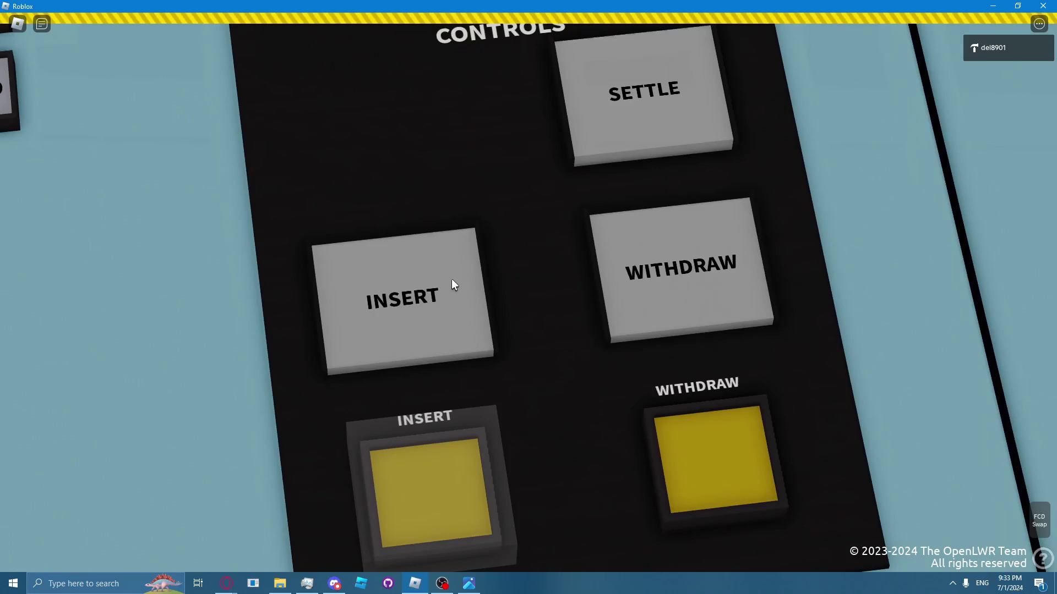
pyautogui.scroll(-7, 451, 278)
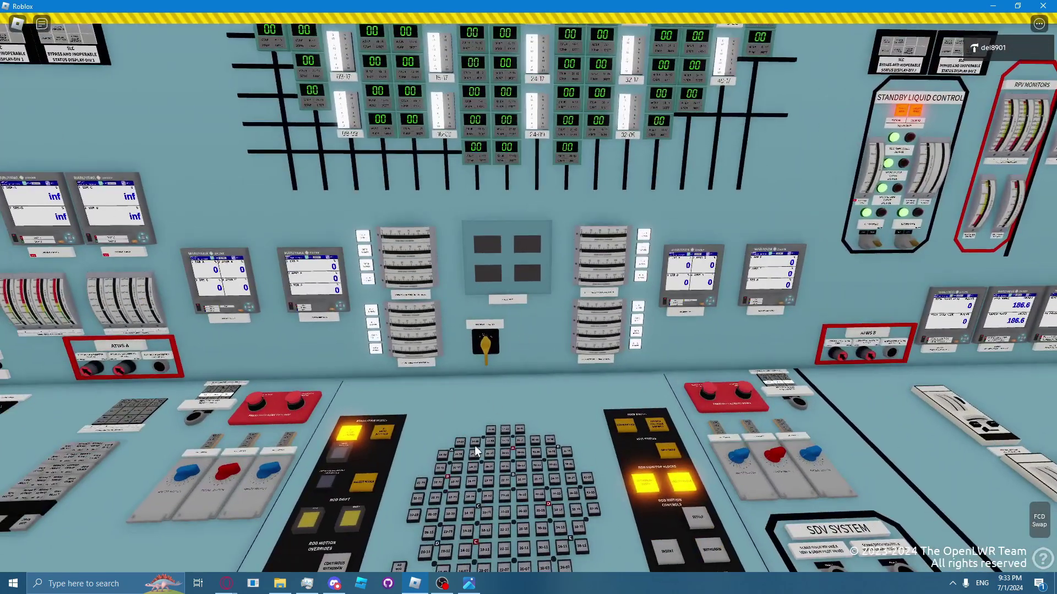
pyautogui.click(423, 491)
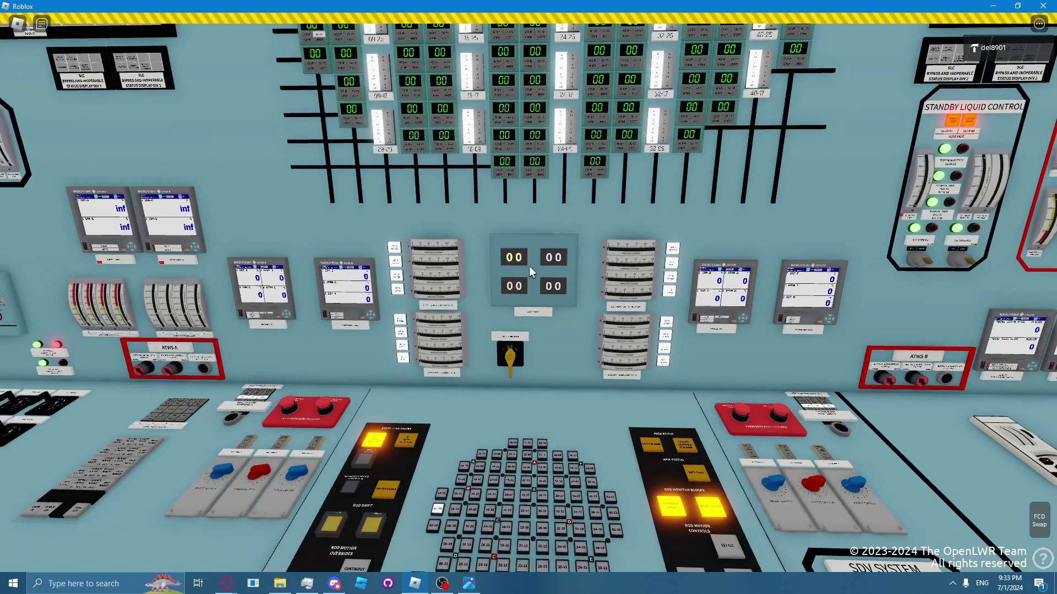
# Zoom in on the rod monitor blocks panel and view it from both sides
pyautogui.press('s')
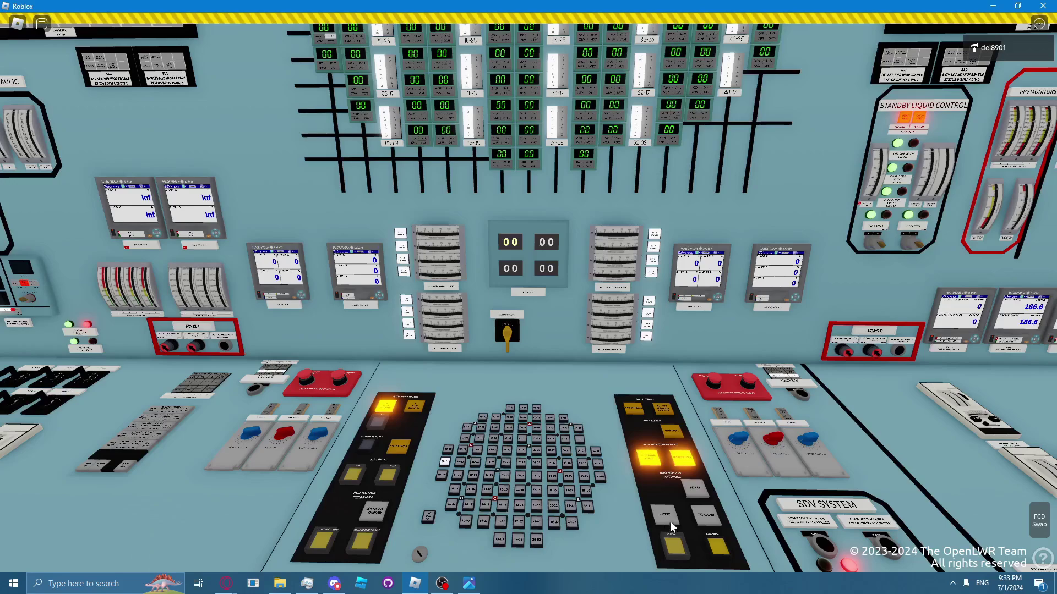
pyautogui.press('d')
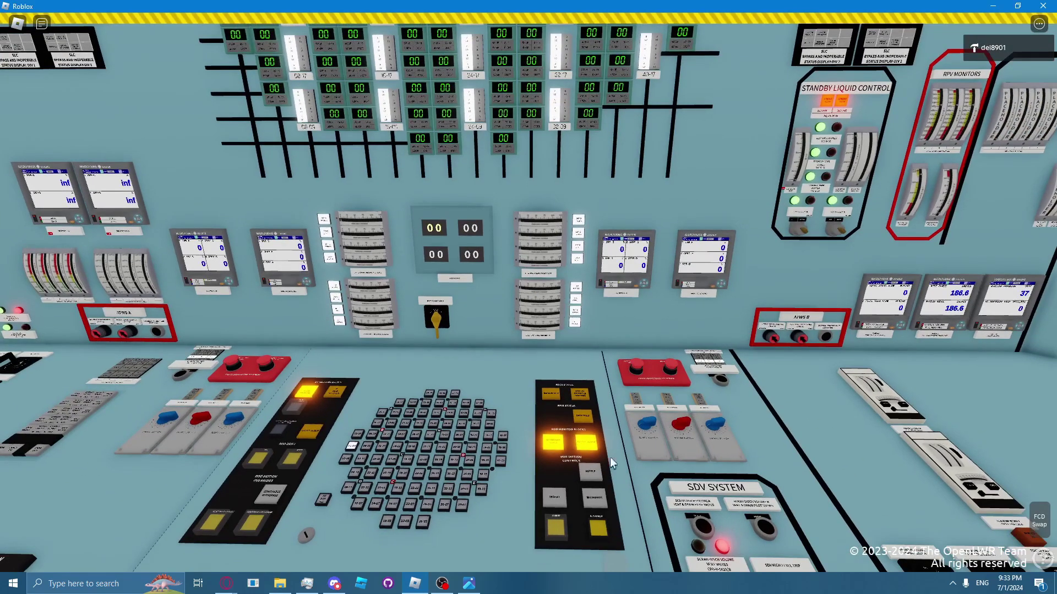
pyautogui.click(544, 408)
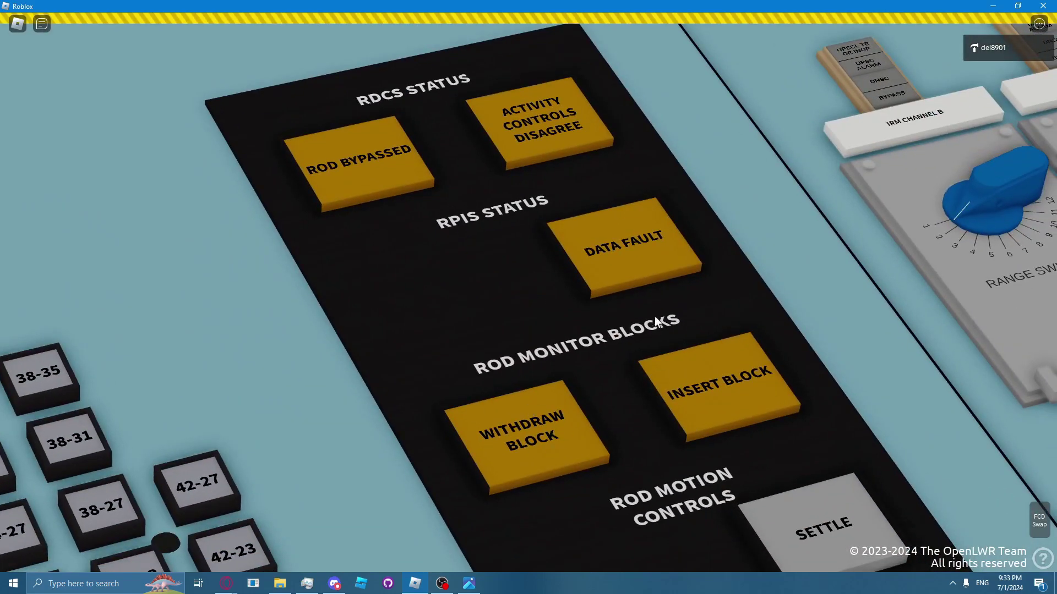
pyautogui.scroll(-3, 655, 316)
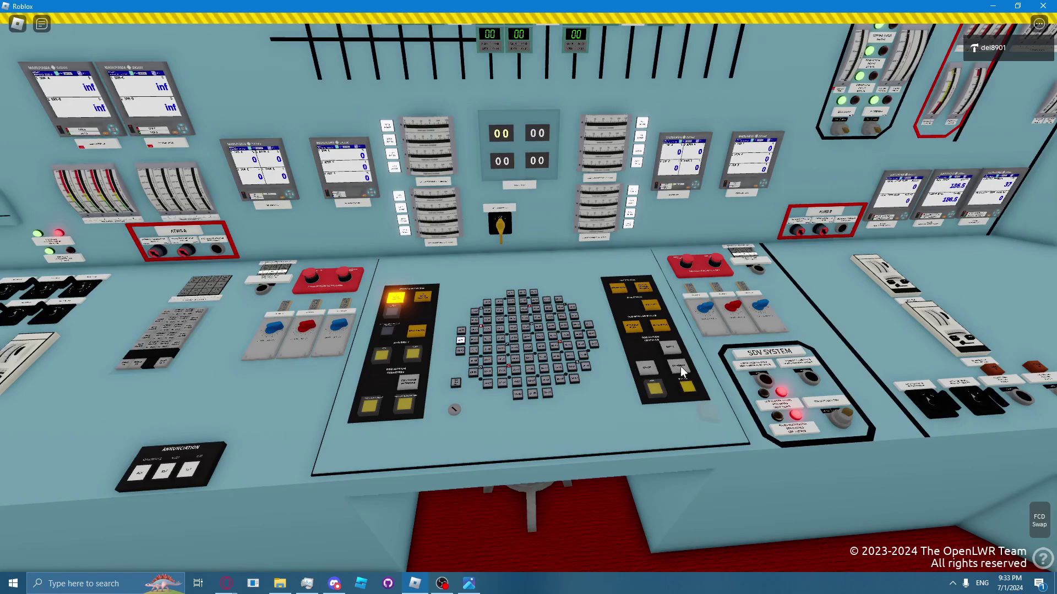
pyautogui.scroll(3, 681, 365)
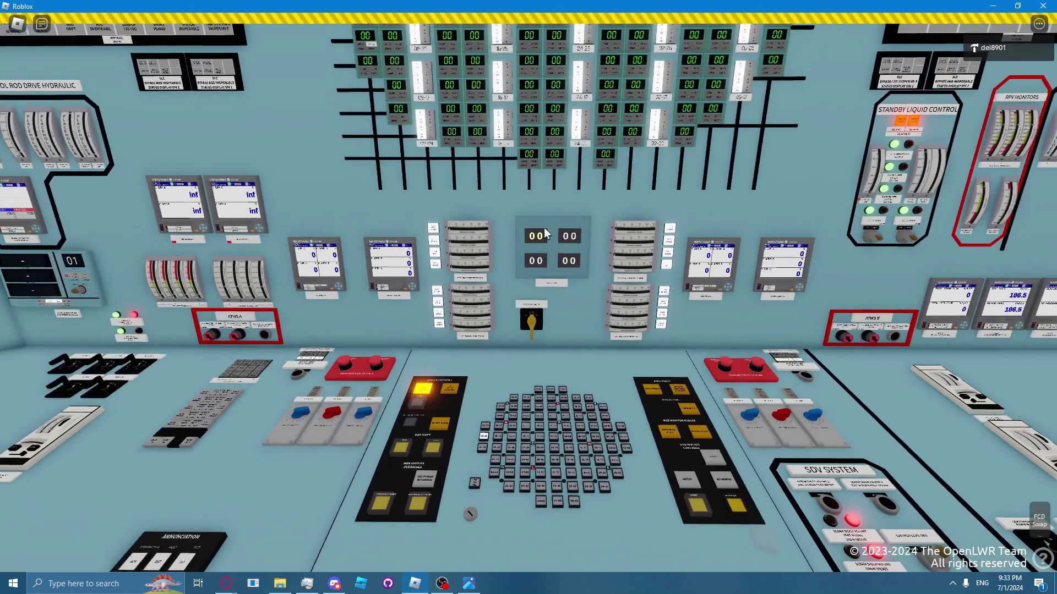
pyautogui.press('d')
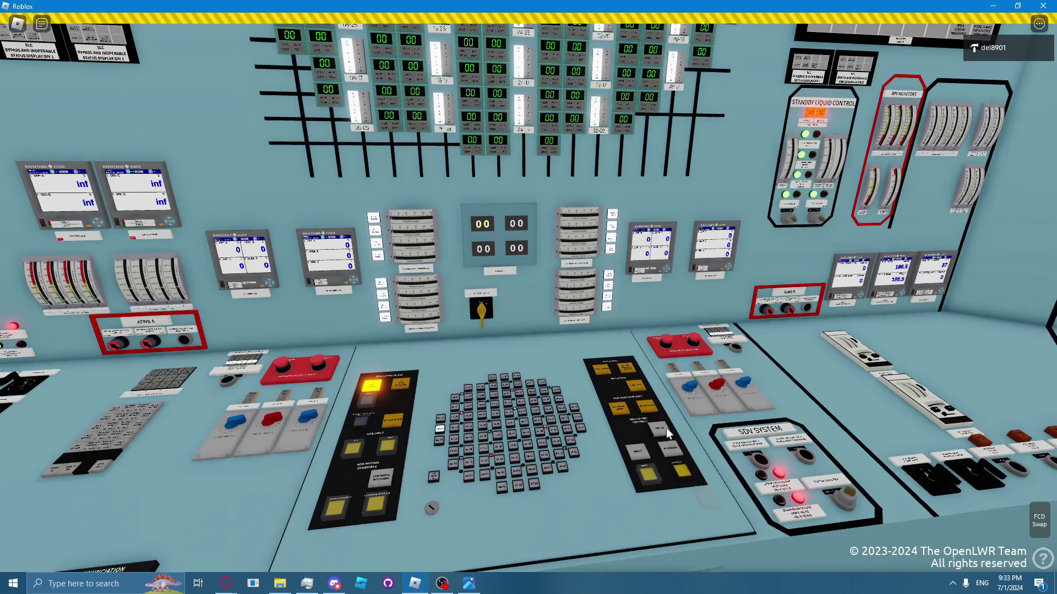
pyautogui.press('a')
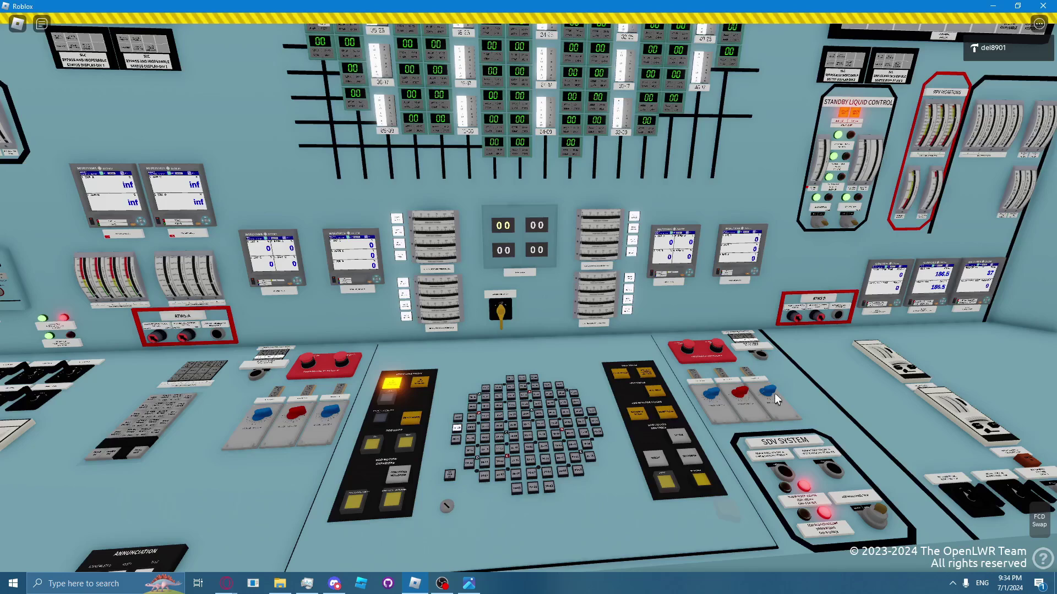
pyautogui.press('s')
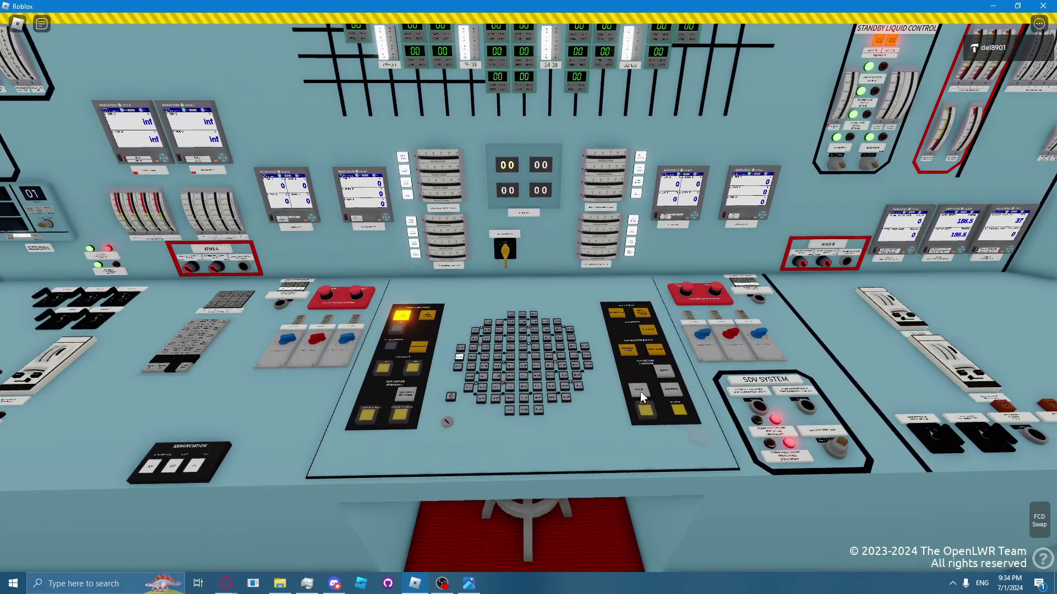
# Drive the selected rod with the rod motion button and watch its position readout
pyautogui.click(642, 393)
pyautogui.press('w')
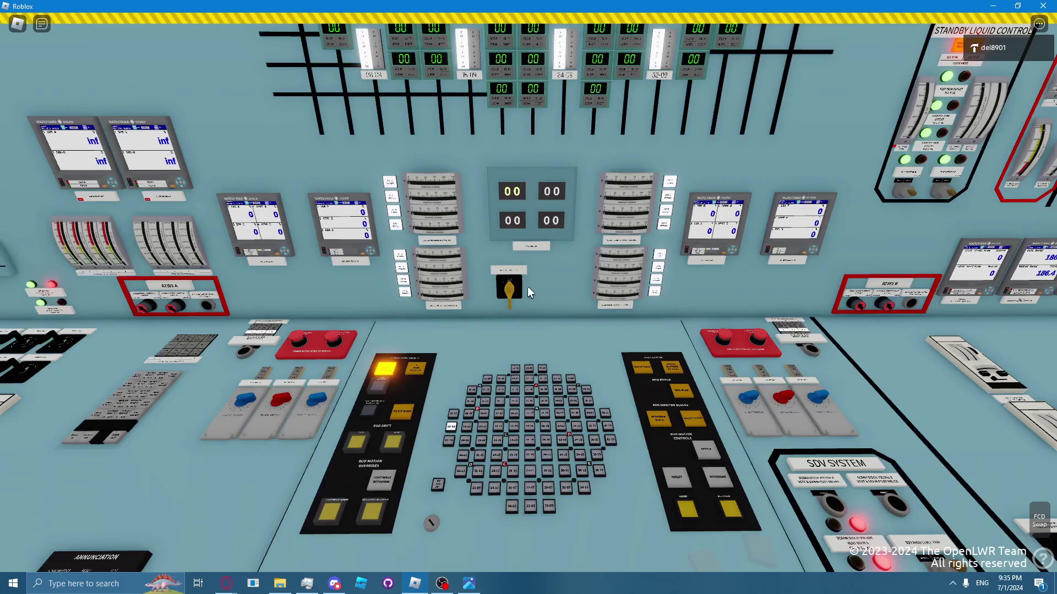
# Inspect Rod Motion Overrides, continuously withdraw the rod to 08, then continuously insert it
pyautogui.press('s')
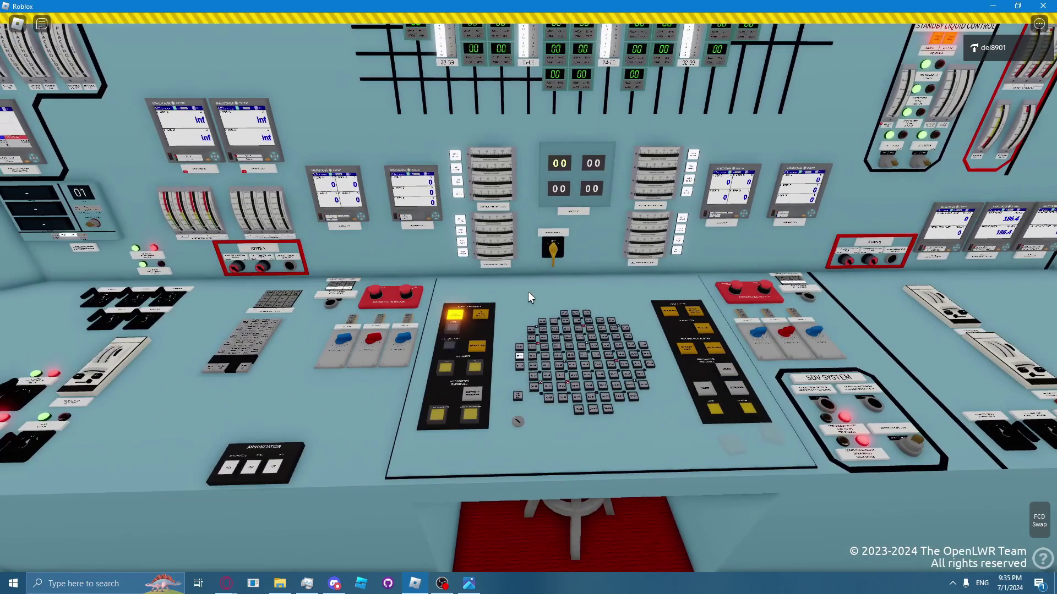
pyautogui.press('w')
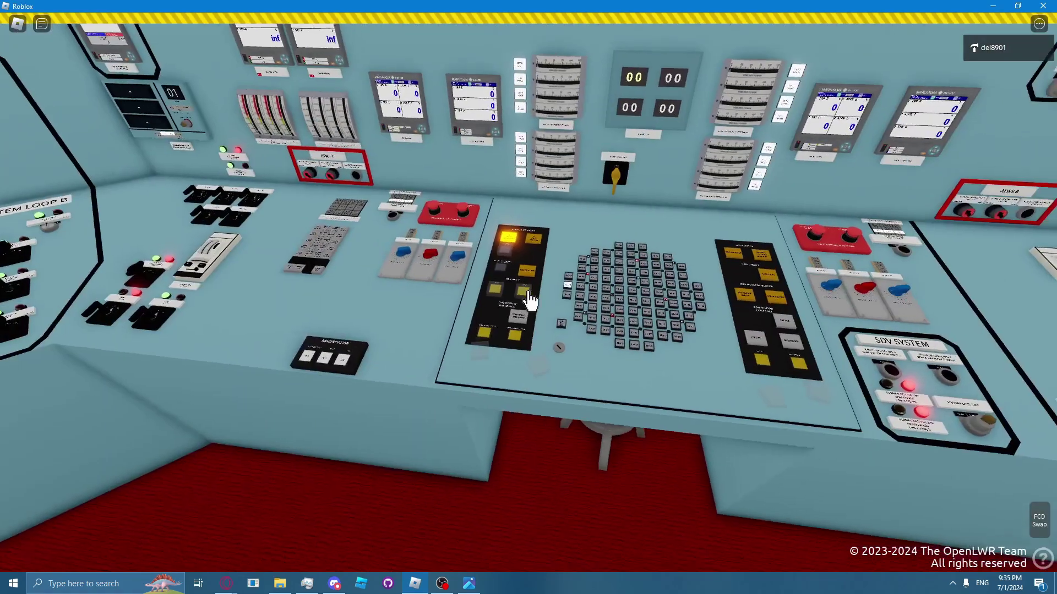
pyautogui.click(530, 302)
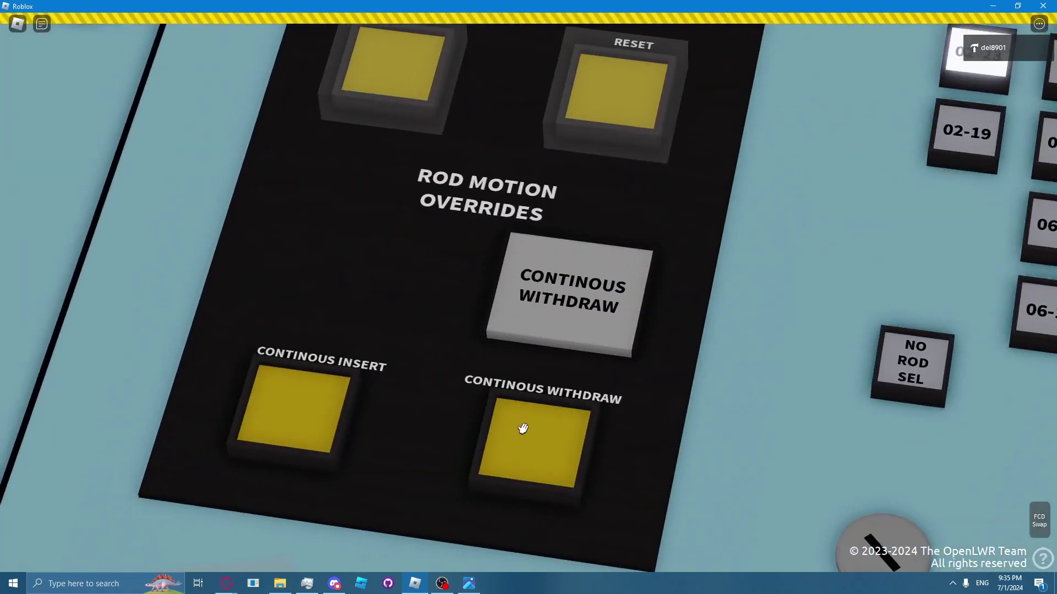
pyautogui.press('s')
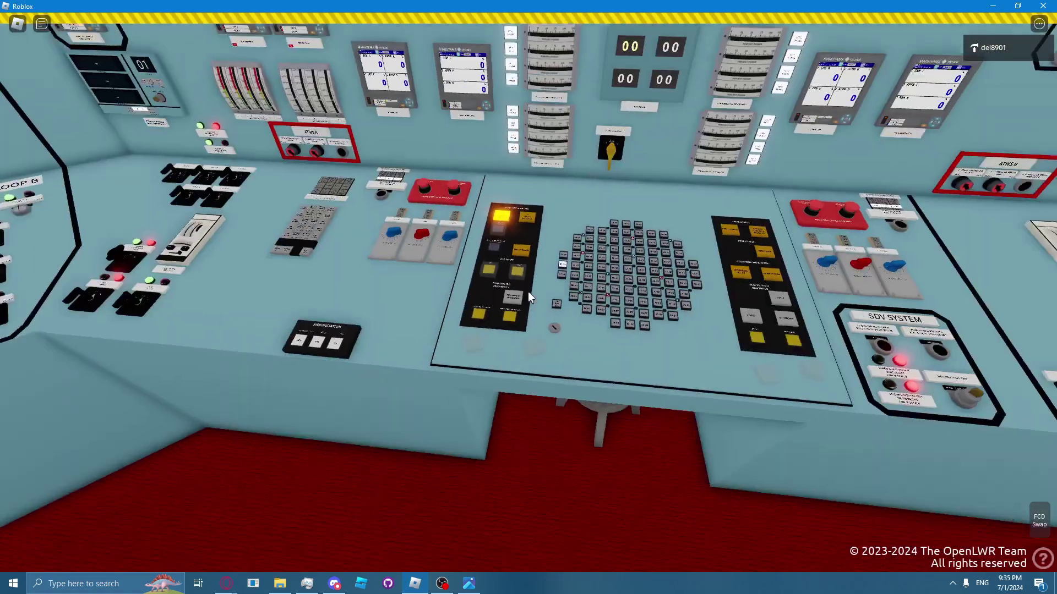
pyautogui.press('s')
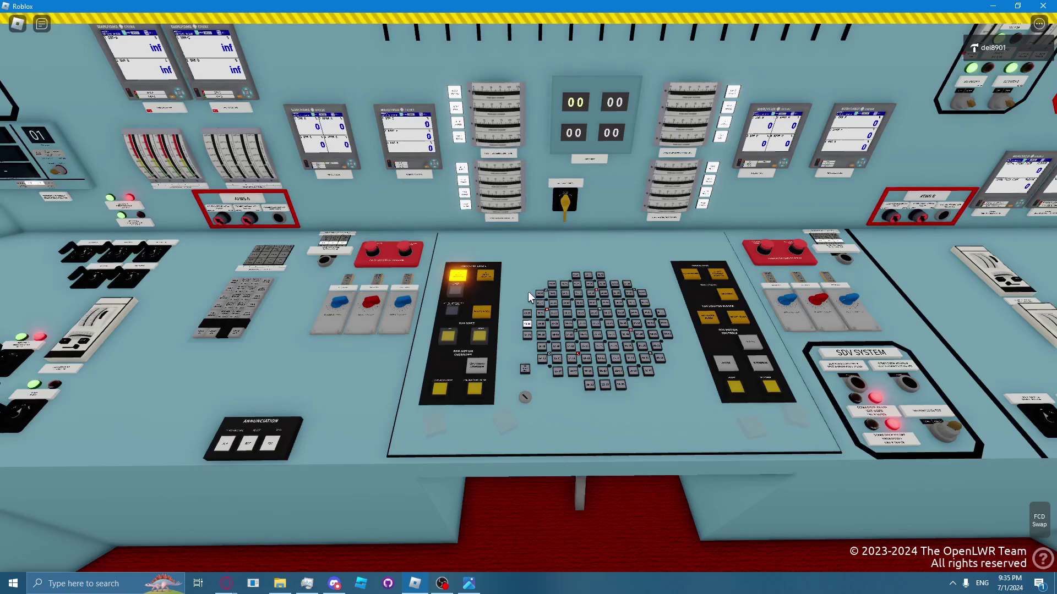
pyautogui.click(476, 390)
pyautogui.click(441, 387)
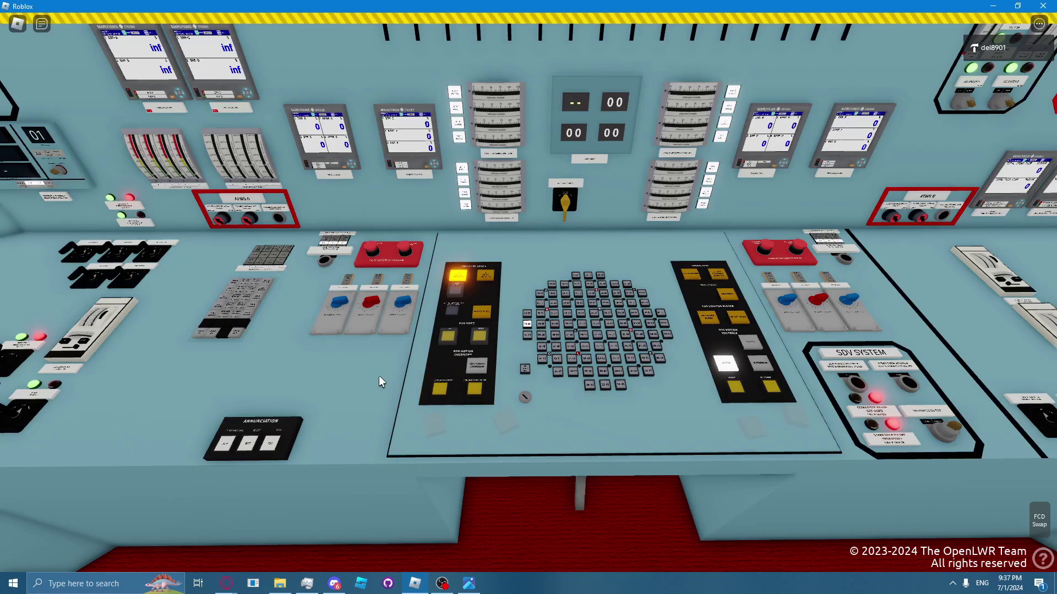
pyautogui.scroll(5, 378, 375)
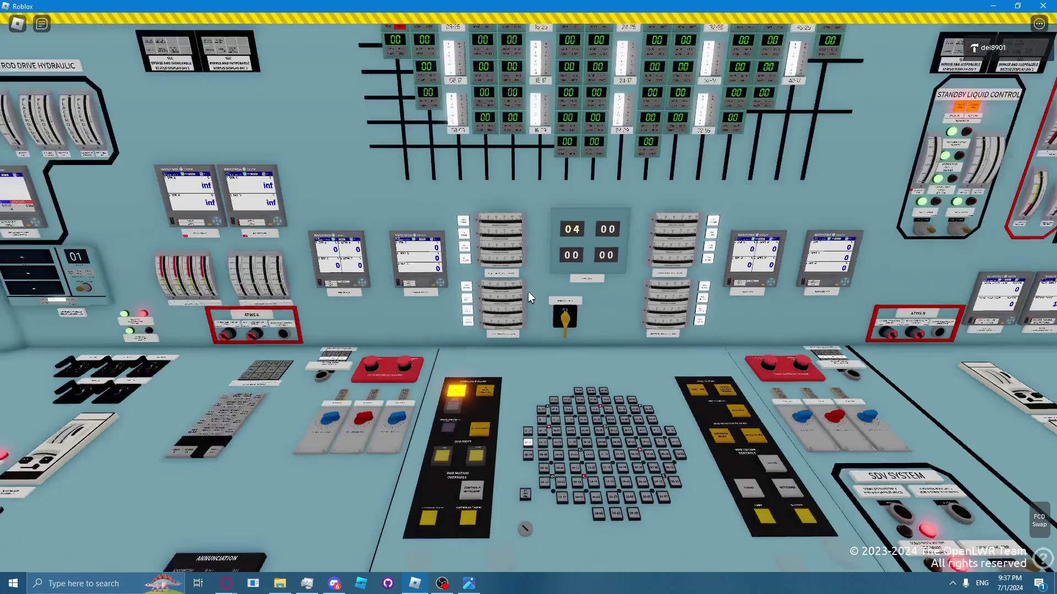
pyautogui.scroll(-5, 441, 365)
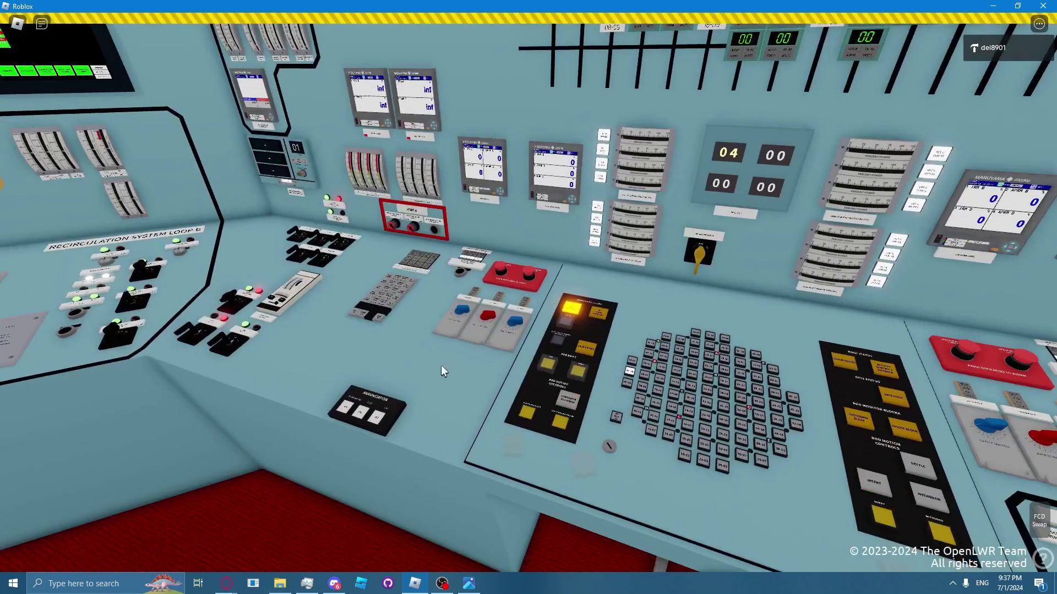
pyautogui.scroll(2, 575, 413)
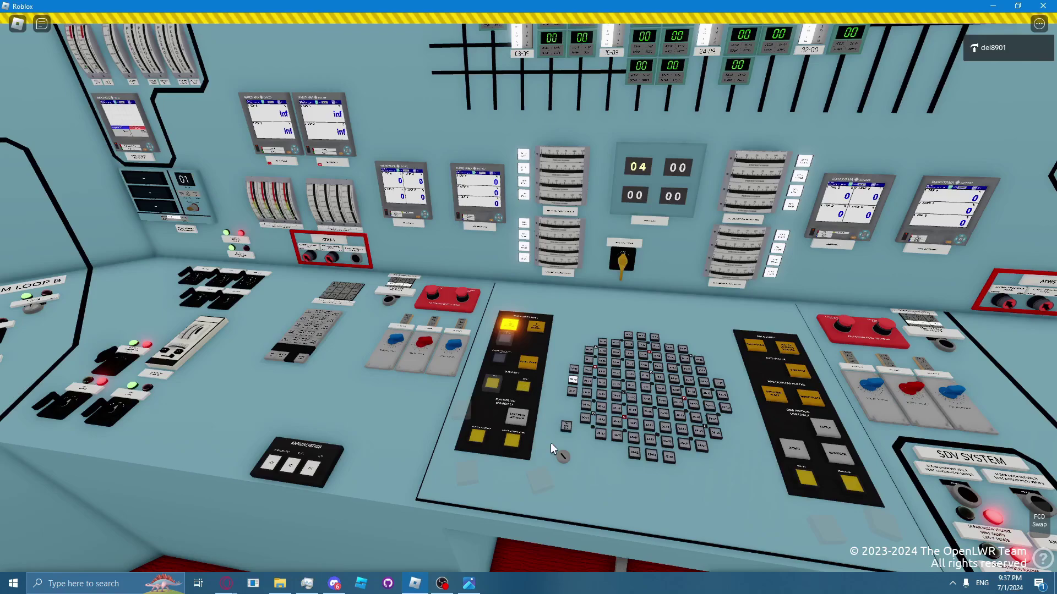
pyautogui.scroll(2, 550, 442)
pyautogui.scroll(-3, 527, 291)
pyautogui.scroll(3, 409, 450)
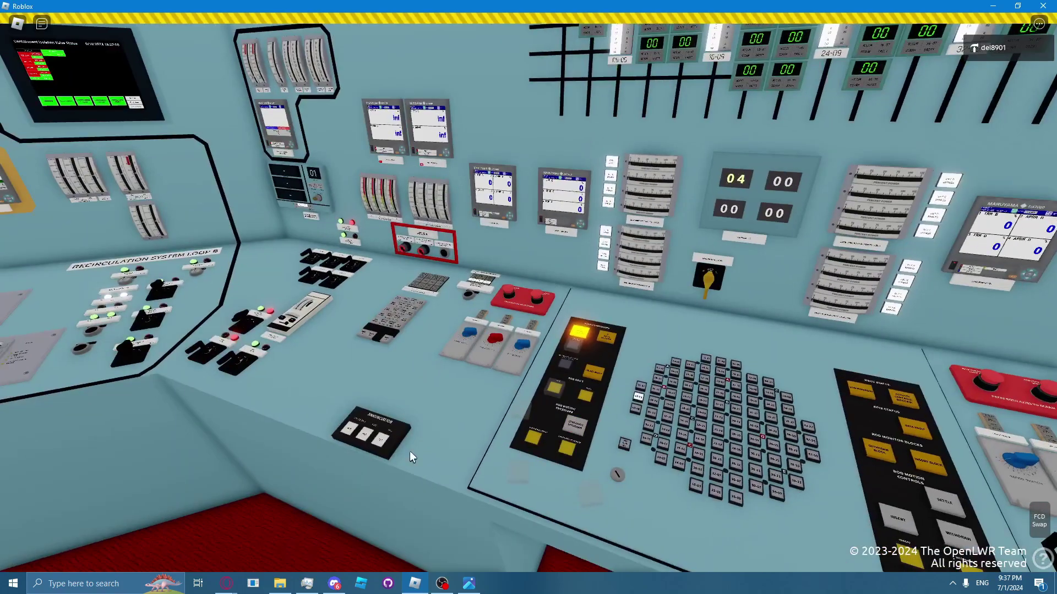
pyautogui.scroll(5, 527, 291)
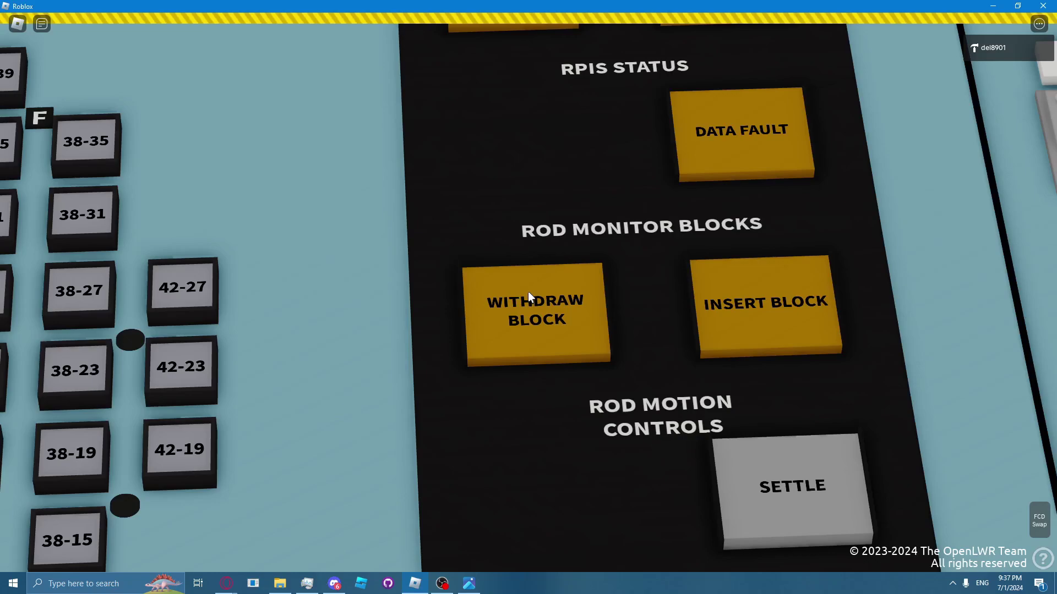
pyautogui.scroll(-5, 527, 291)
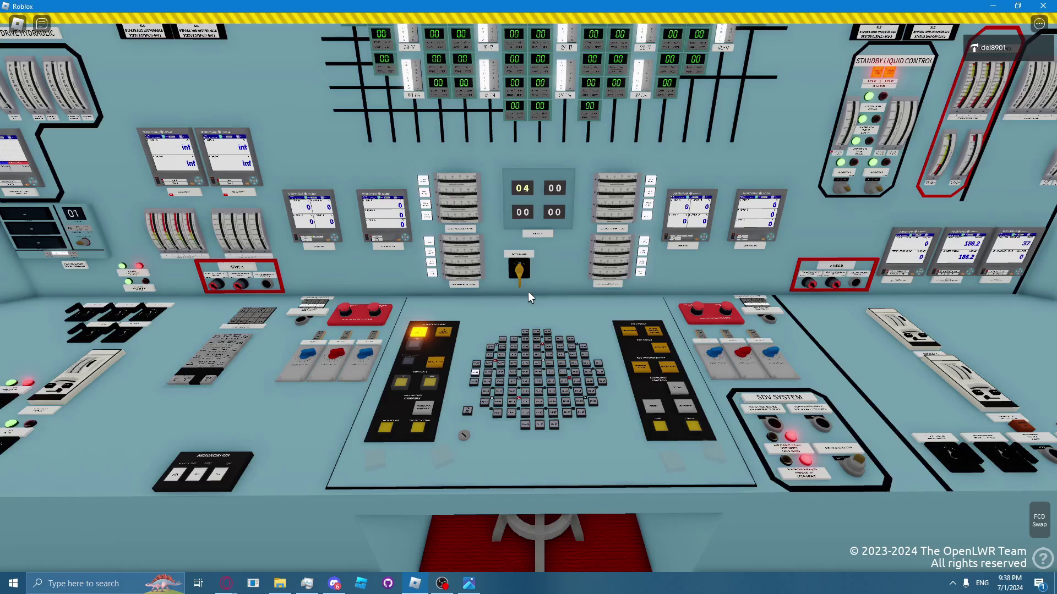
pyautogui.scroll(-2, 527, 292)
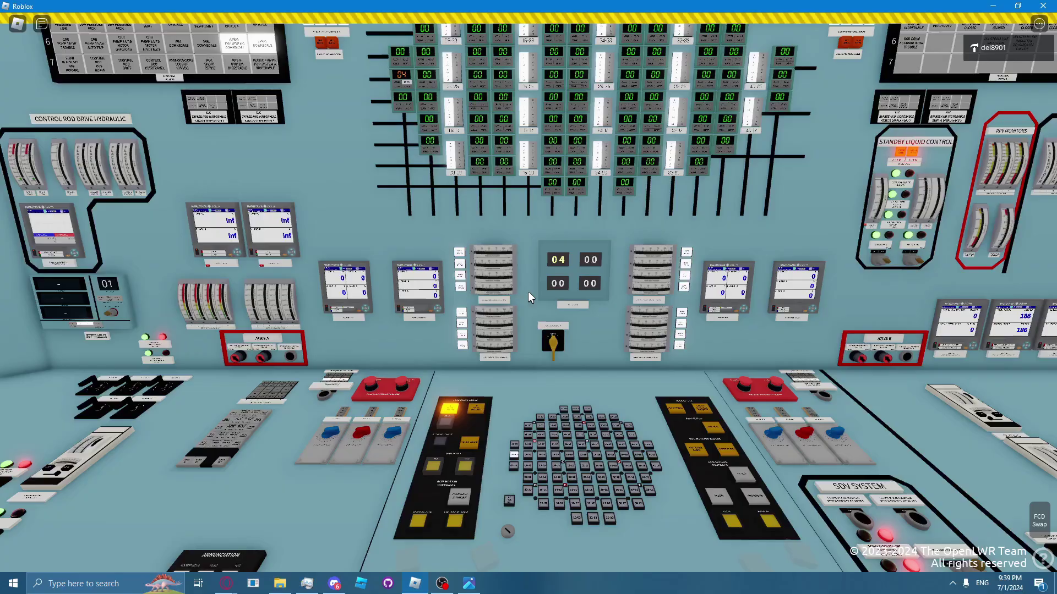
pyautogui.click(527, 292)
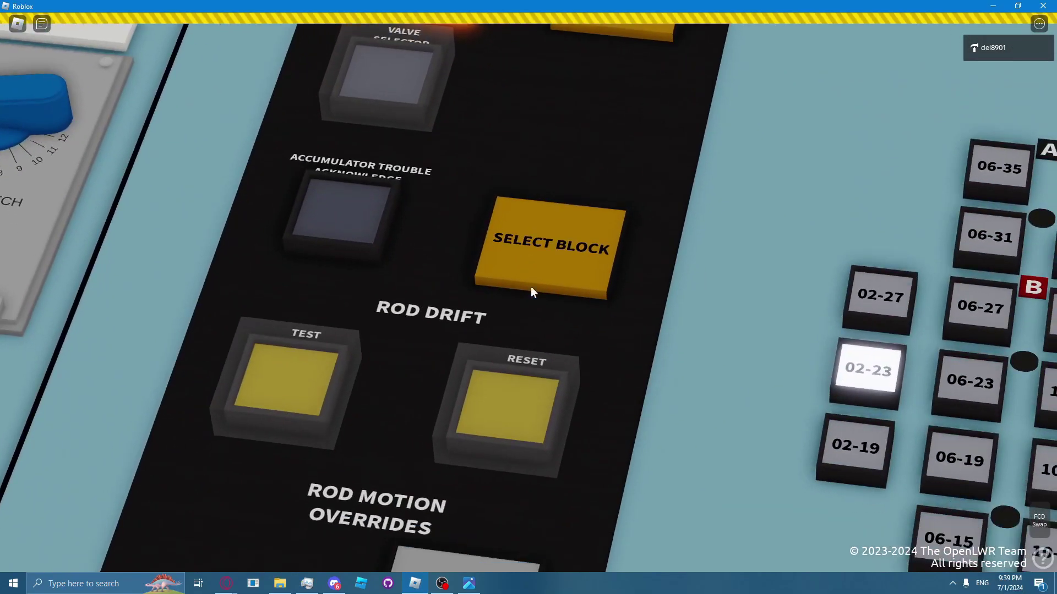
pyautogui.click(530, 286)
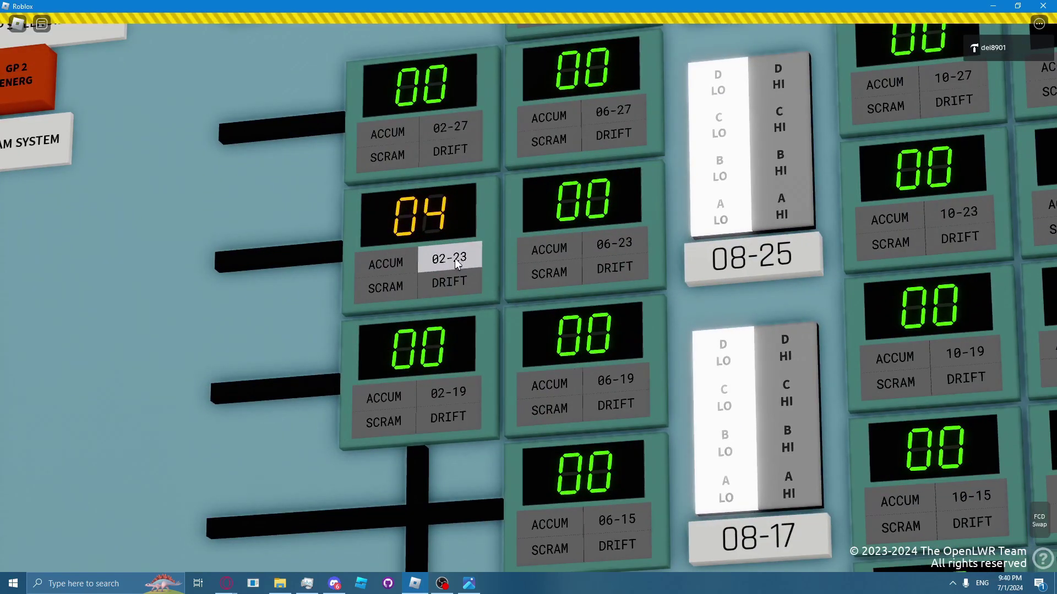
pyautogui.click(455, 259)
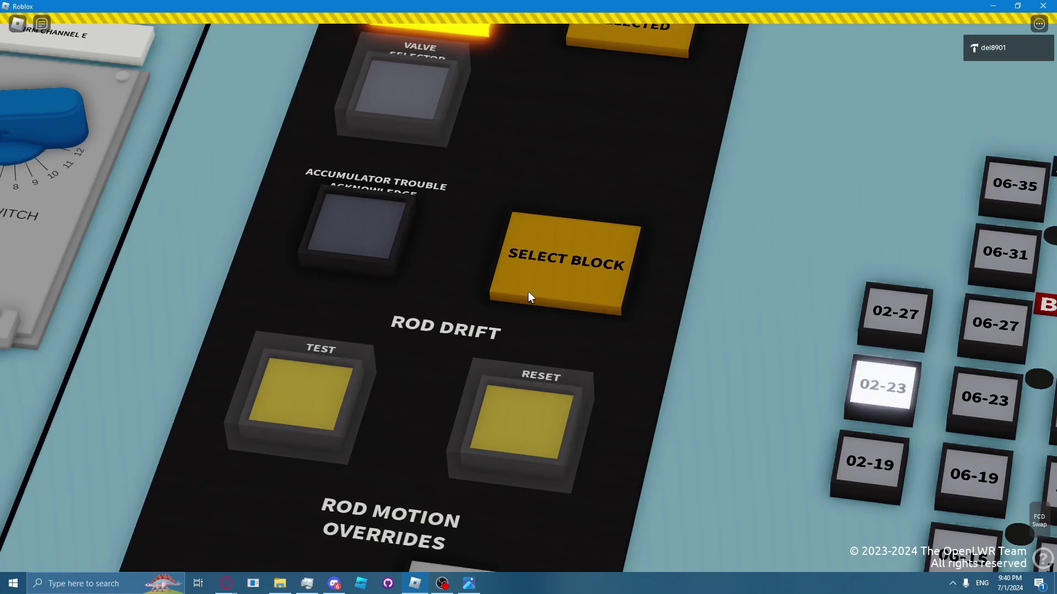
pyautogui.scroll(-5, 529, 297)
pyautogui.scroll(5, 528, 297)
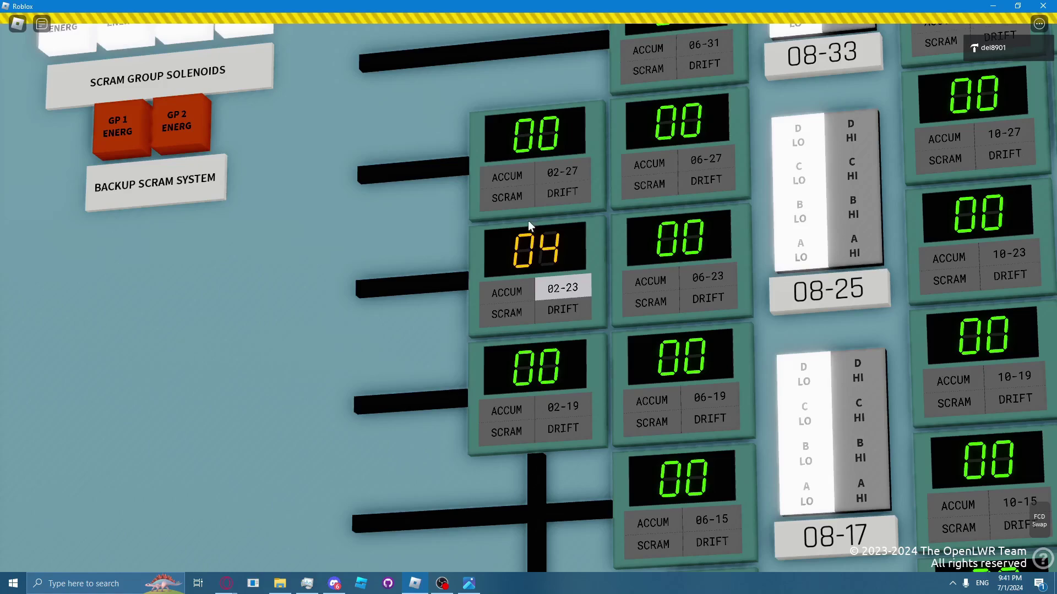
pyautogui.scroll(-5, 525, 291)
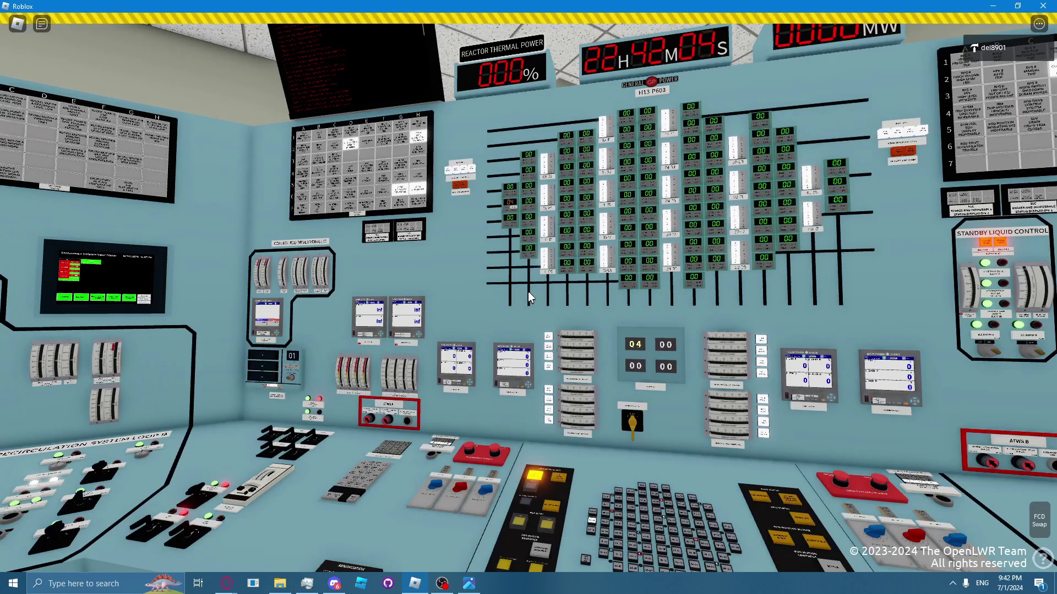
pyautogui.press('w')
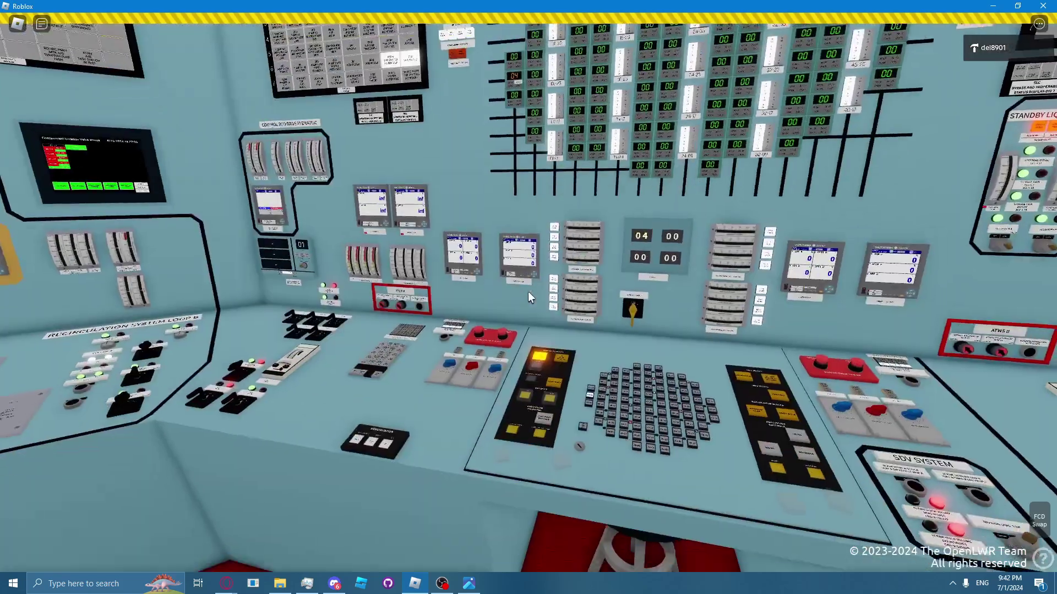
pyautogui.scroll(5, 529, 298)
pyautogui.scroll(3, 529, 297)
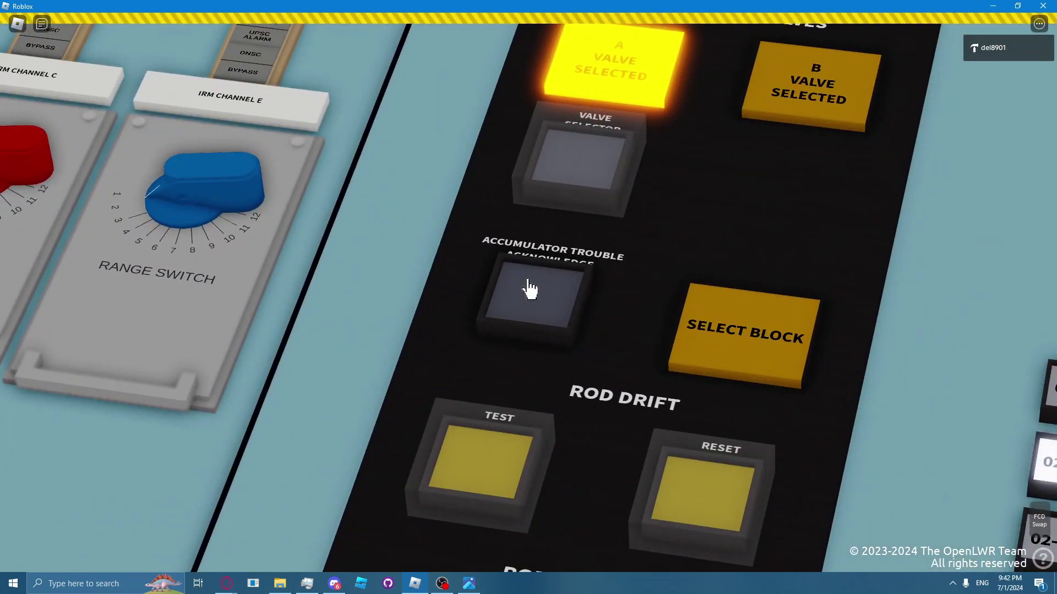
pyautogui.scroll(-5, 529, 289)
pyautogui.scroll(-3, 529, 289)
pyautogui.scroll(5, 529, 293)
pyautogui.scroll(3, 529, 297)
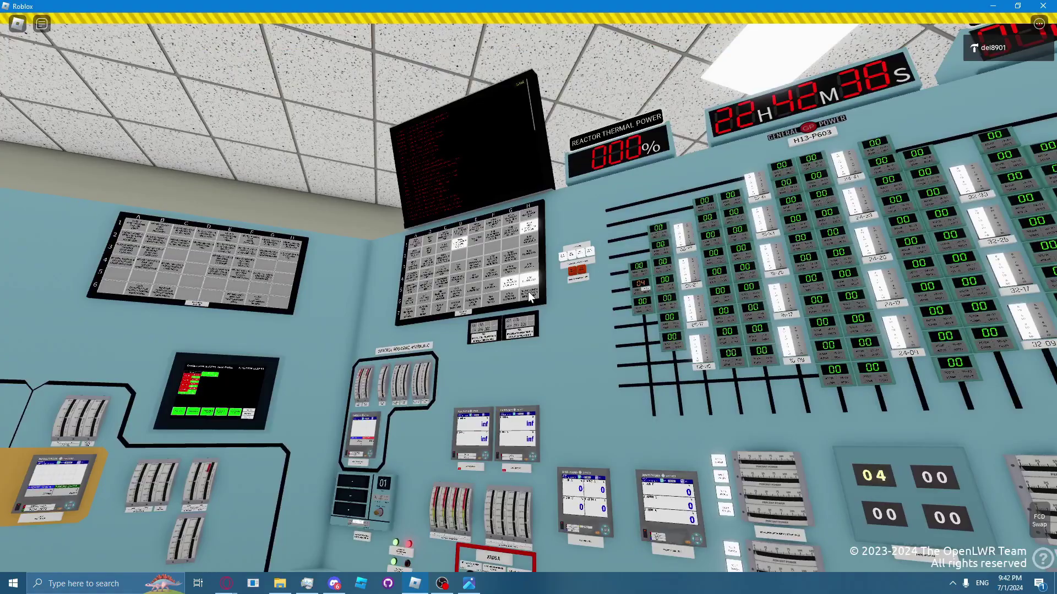
pyautogui.click(529, 298)
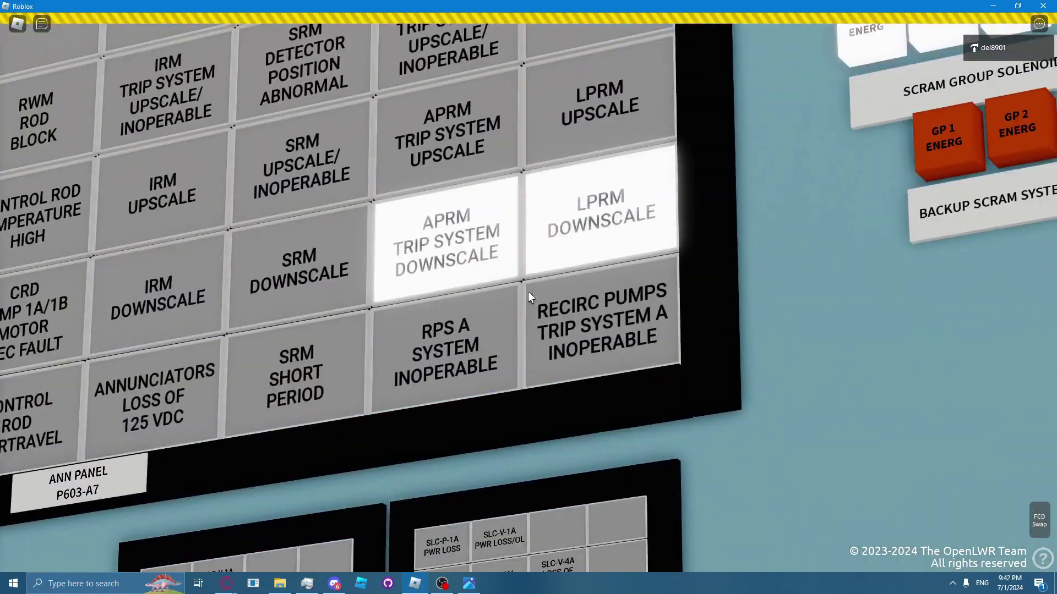
pyautogui.click(528, 299)
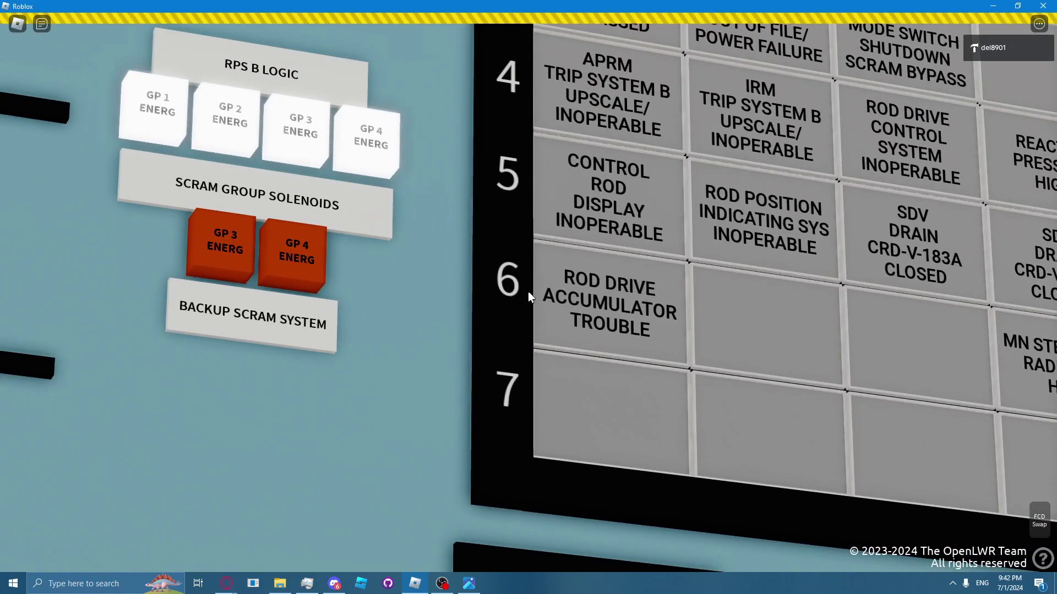
pyautogui.click(529, 297)
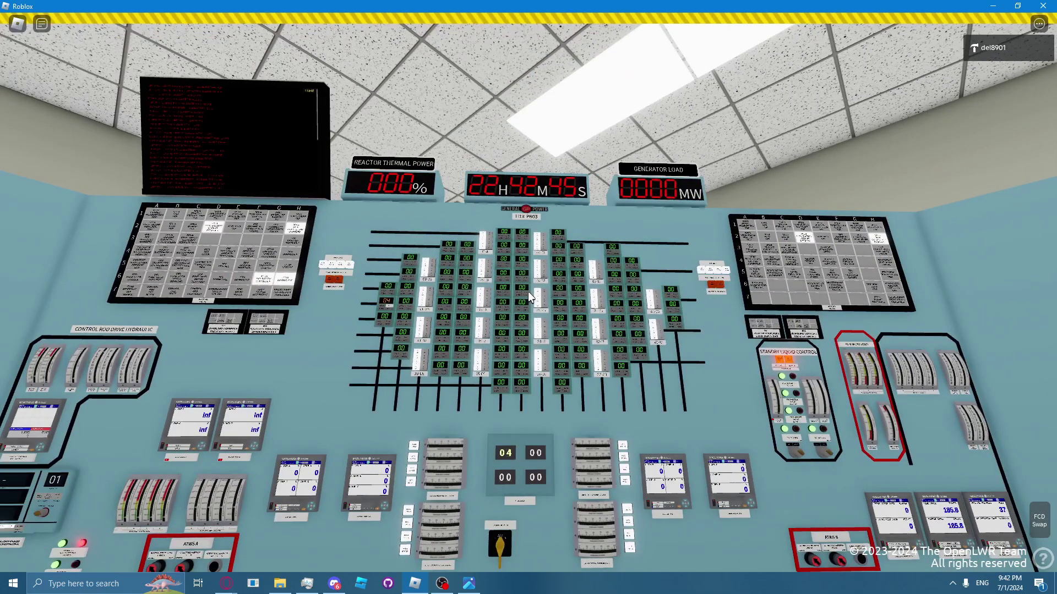